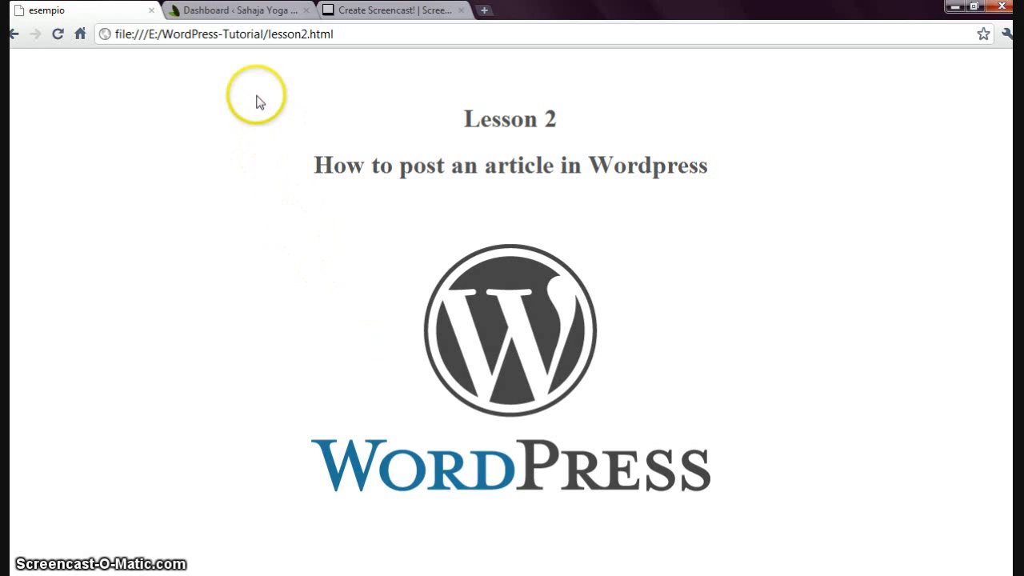
# Step: Switch to the site's WordPress dashboard and start a new post from the Posts section
pyautogui.click(238, 11)
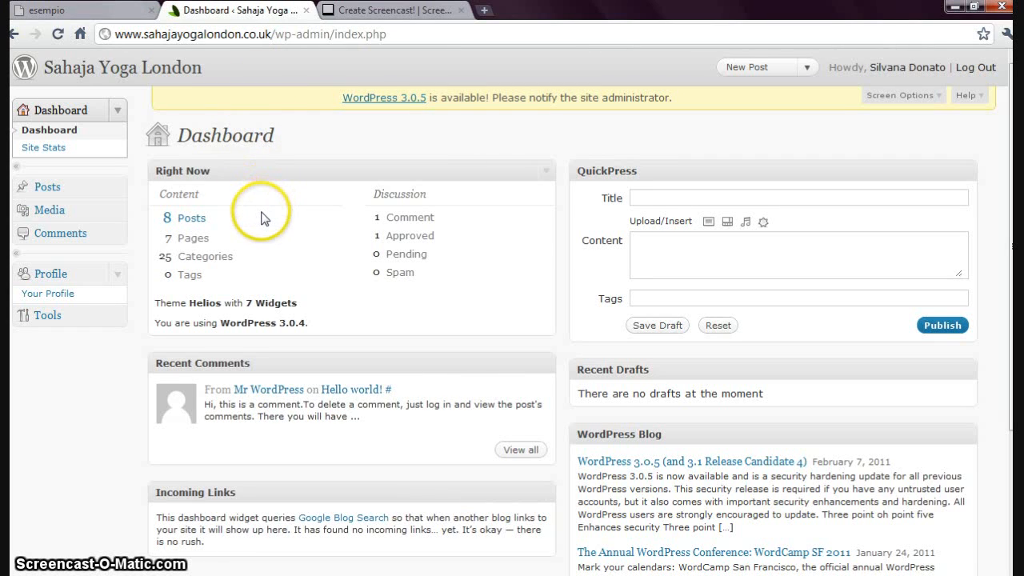
pyautogui.click(116, 187)
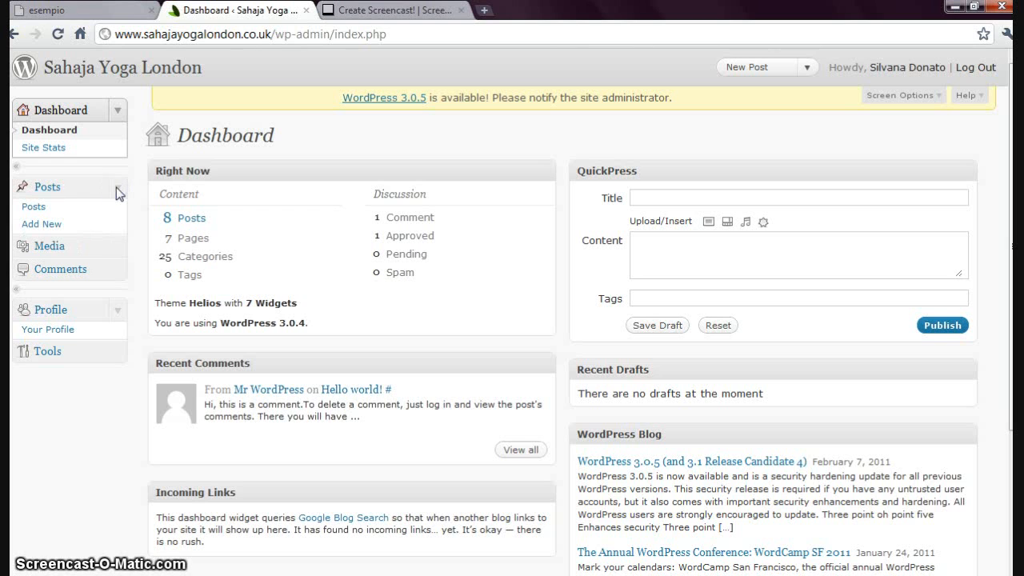
pyautogui.click(34, 207)
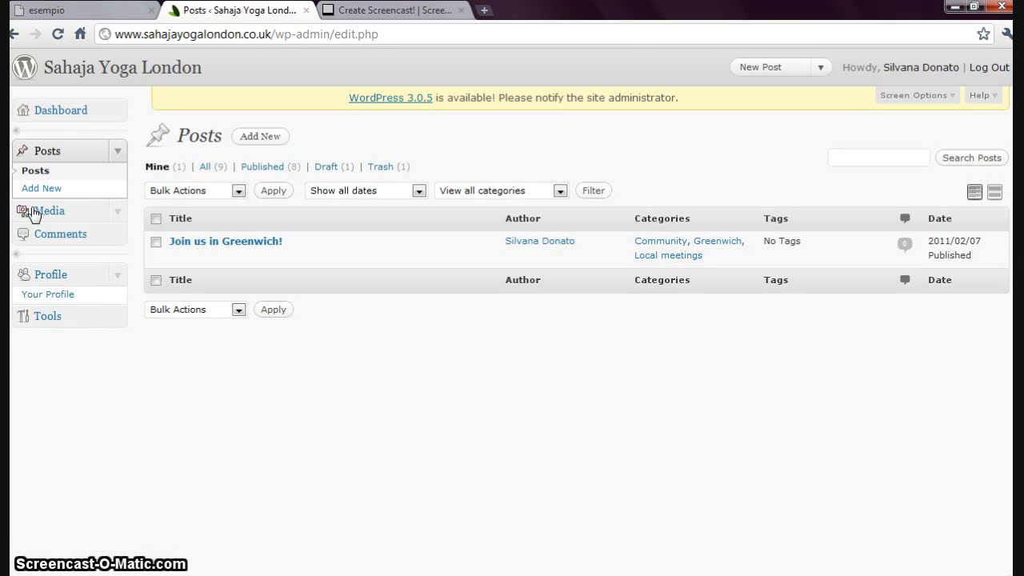
pyautogui.click(68, 195)
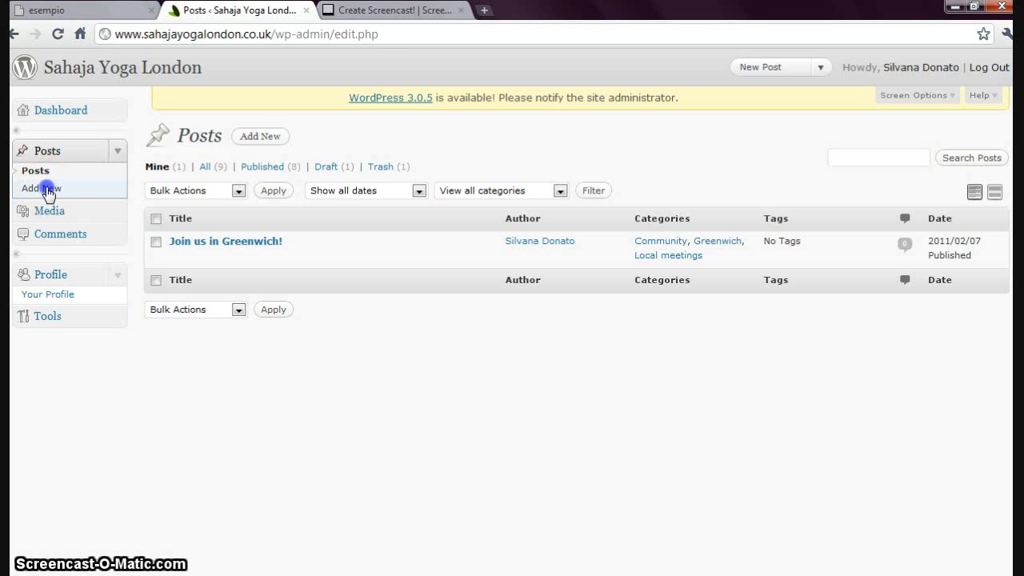
pyautogui.click(62, 194)
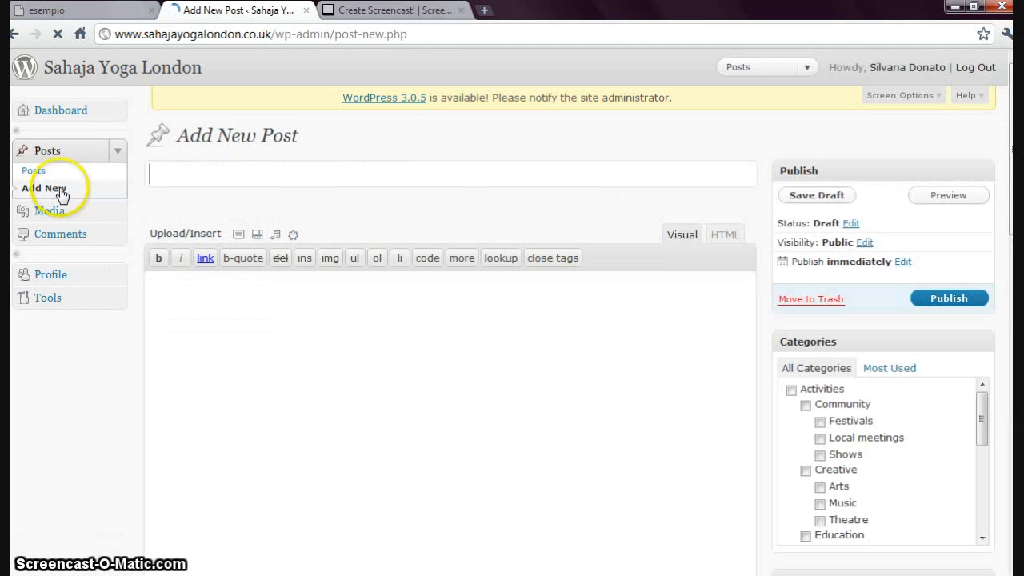
# Step: Enter "What is sahaja yoga" as the title of the new post
pyautogui.click(162, 178)
pyautogui.write('What is sahaja')
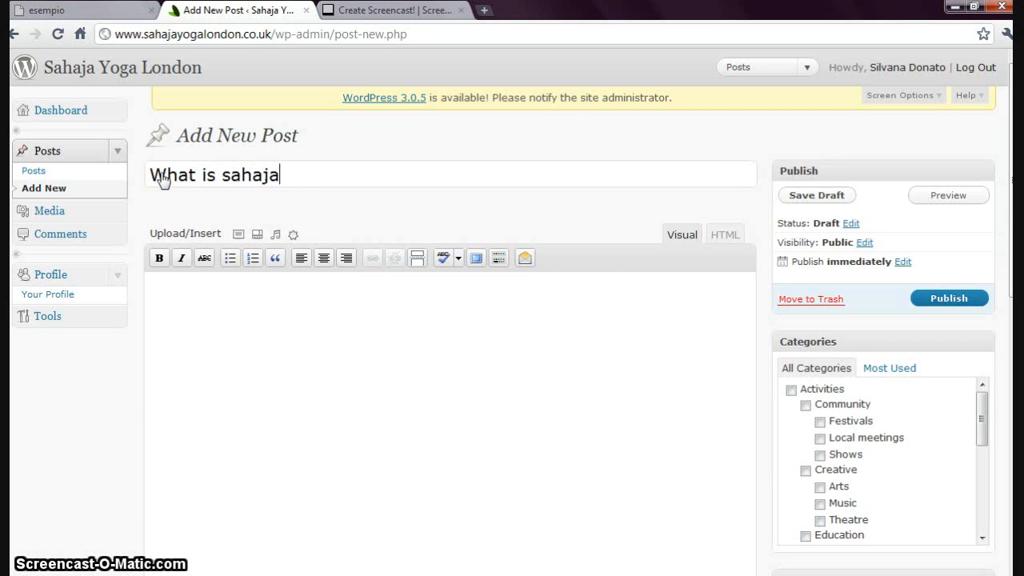
pyautogui.write(' yoga')
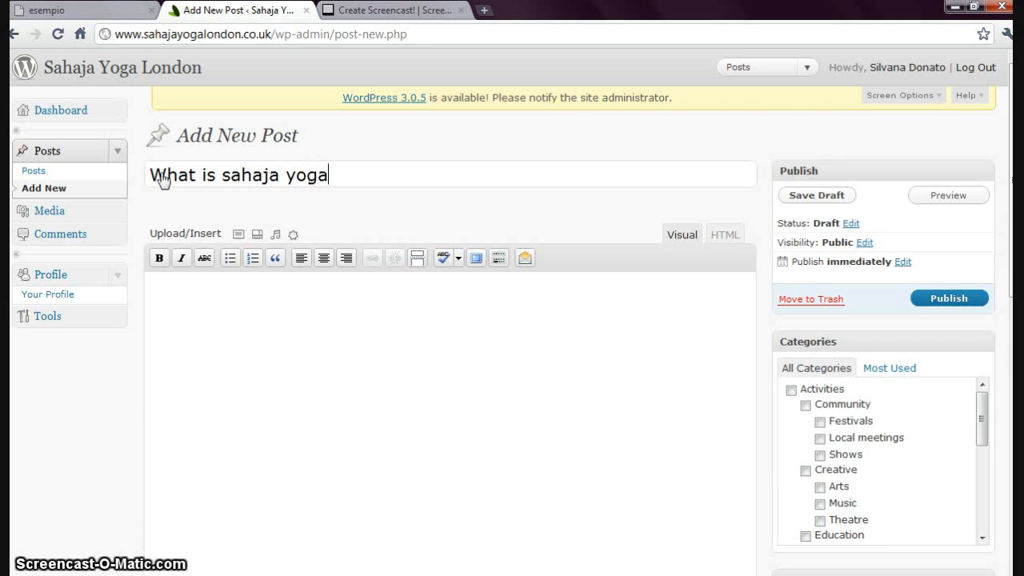
# Step: Paste the copied article text about meditation into the empty body of the post
pyautogui.click(176, 296)
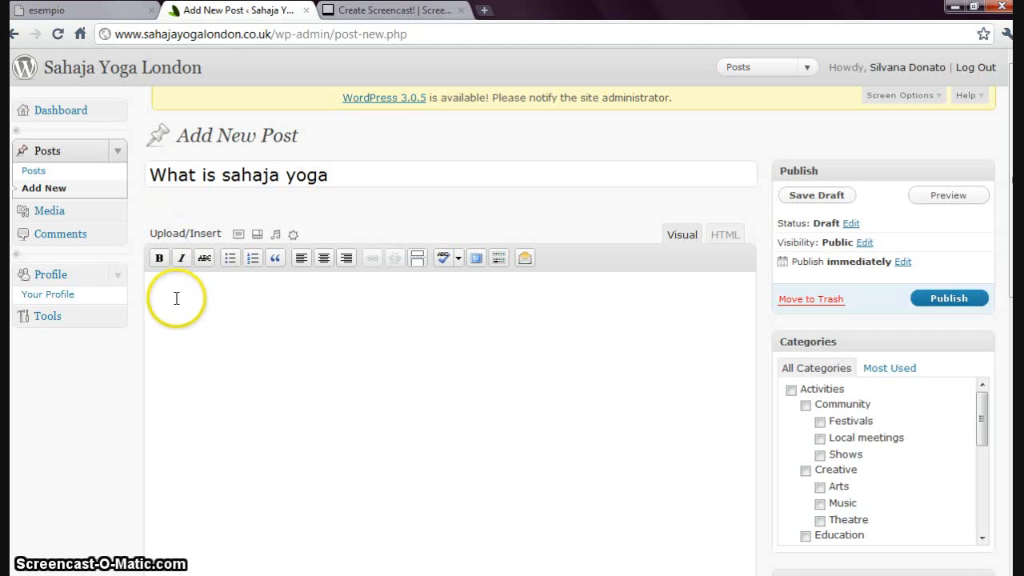
pyautogui.click(169, 299)
pyautogui.click(170, 298)
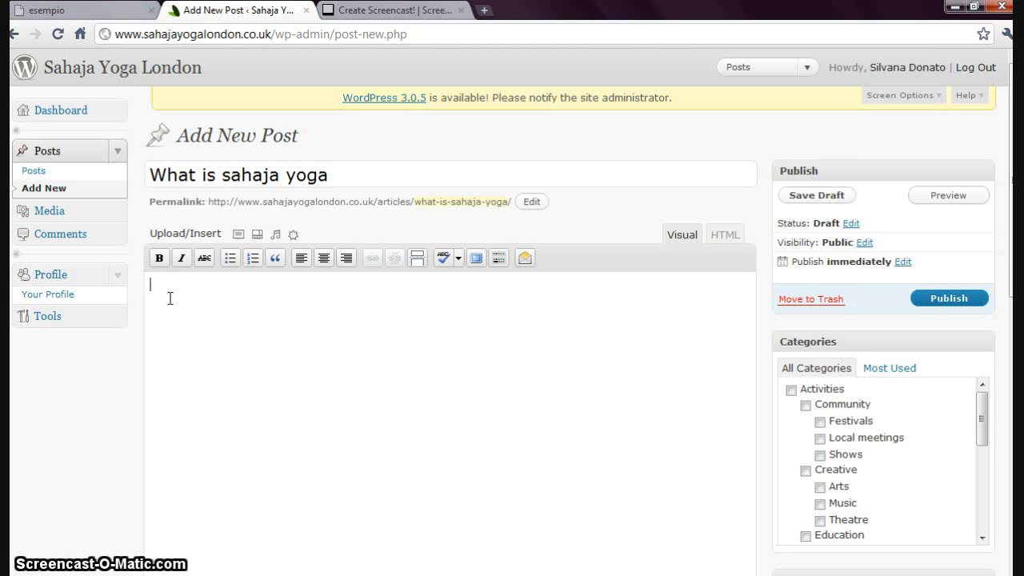
pyautogui.rightClick(169, 298)
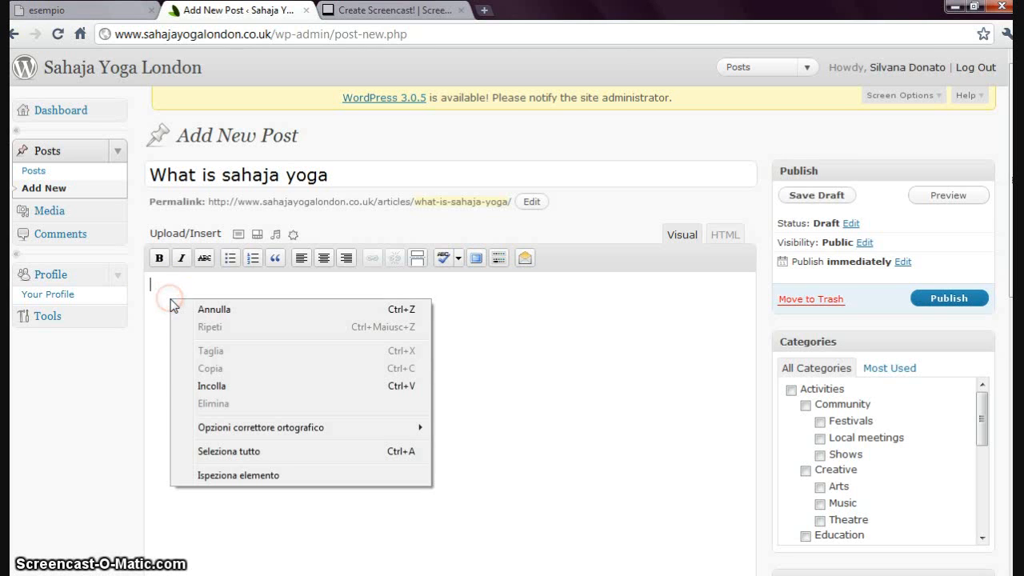
pyautogui.click(212, 386)
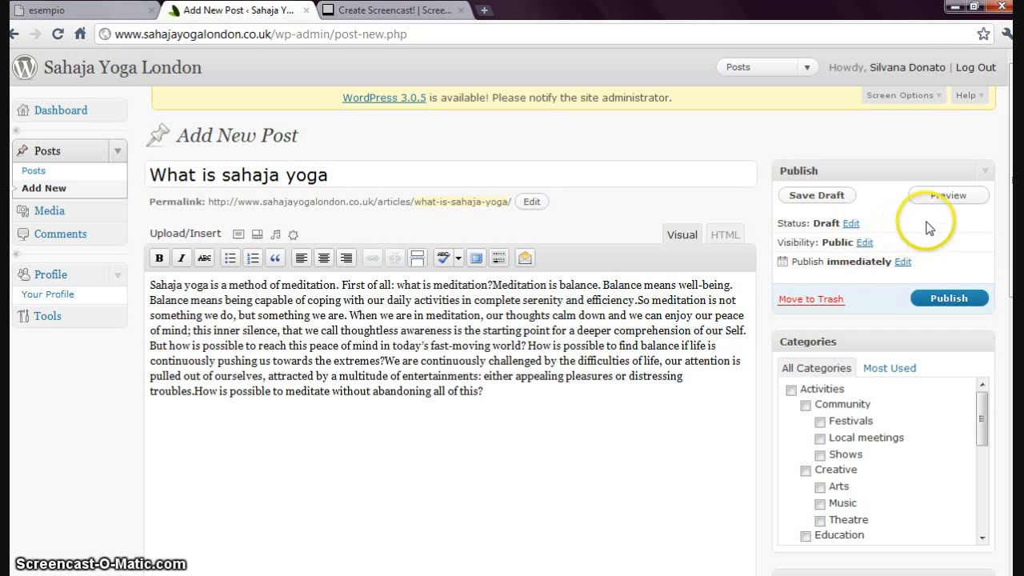
# Step: Preview the draft post as it looks on the website and return to the editor
pyautogui.click(952, 203)
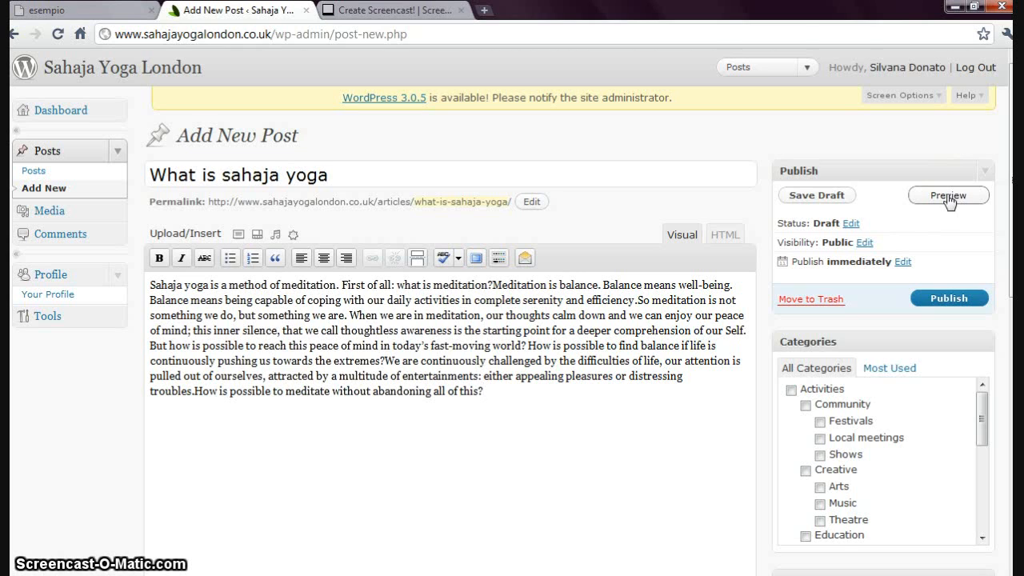
pyautogui.click(949, 198)
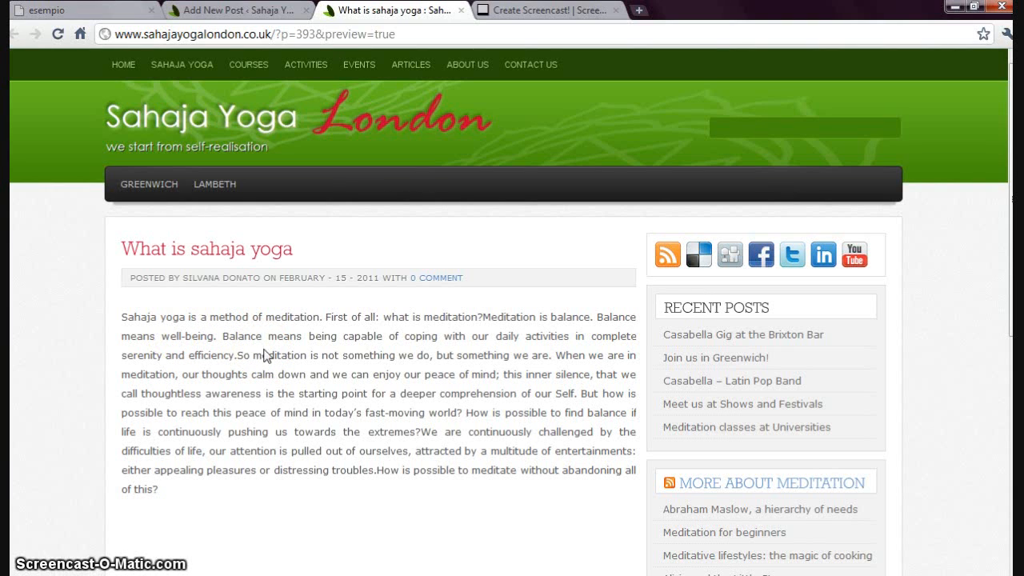
pyautogui.click(223, 11)
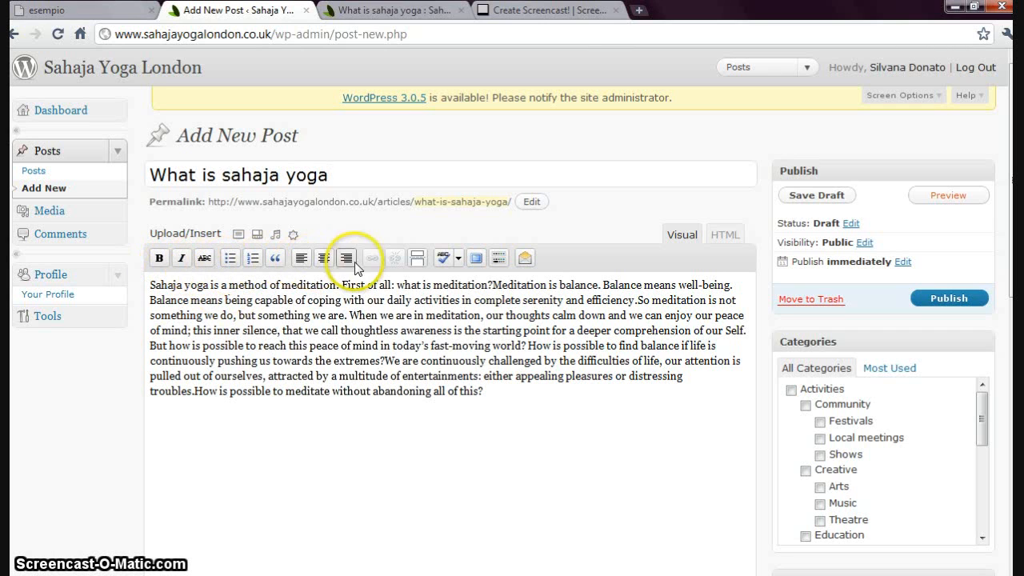
# Step: Reveal the editor's second row of formatting tools
pyautogui.click(499, 258)
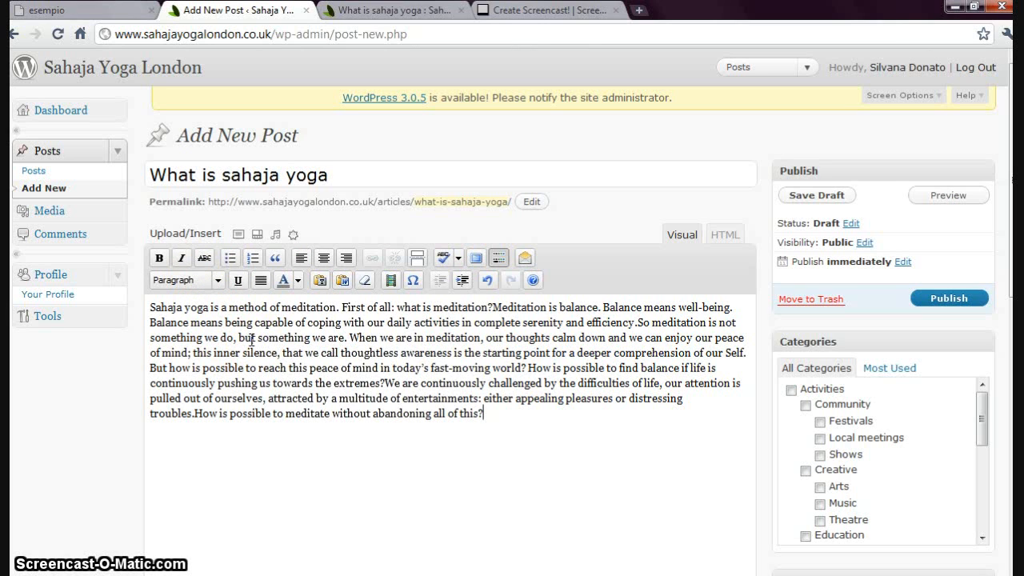
pyautogui.click(196, 316)
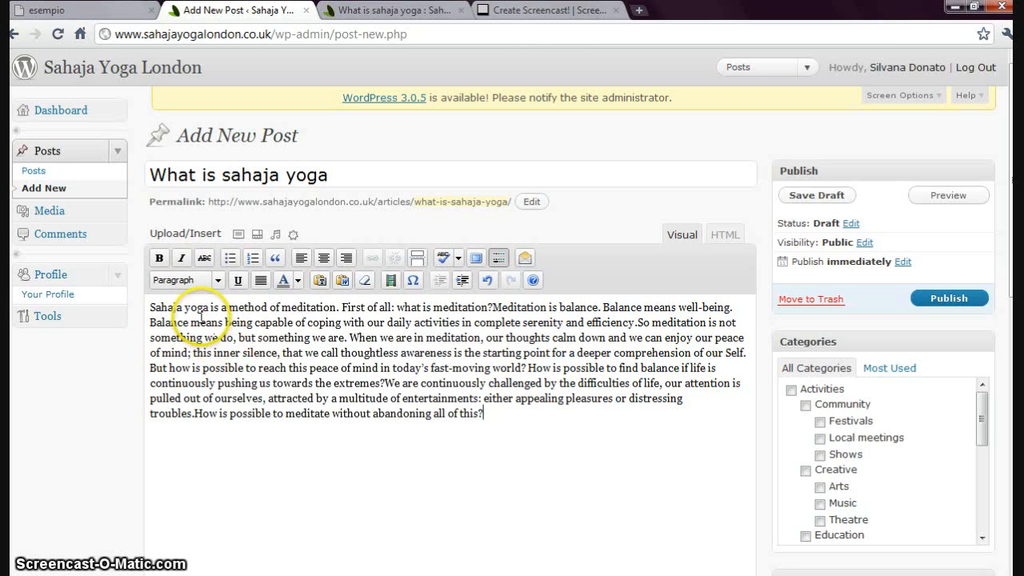
pyautogui.moveTo(202, 309); pyautogui.dragTo(185, 308)
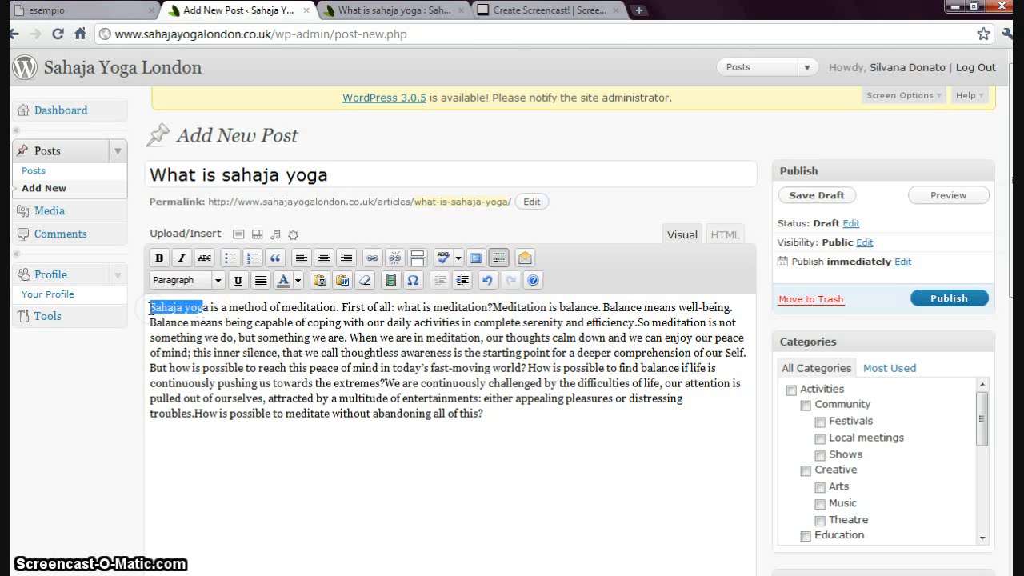
pyautogui.click(158, 259)
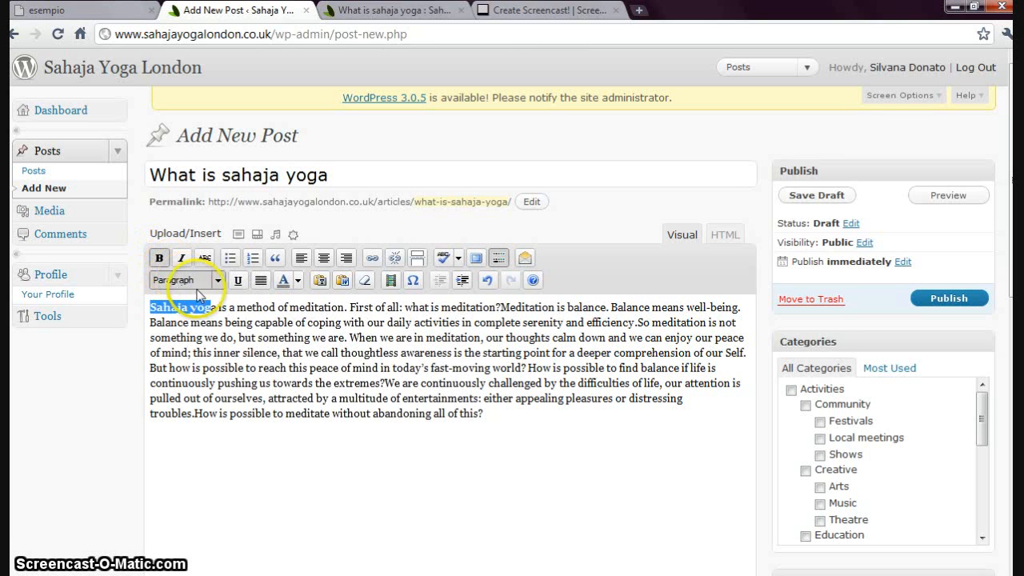
pyautogui.click(226, 307)
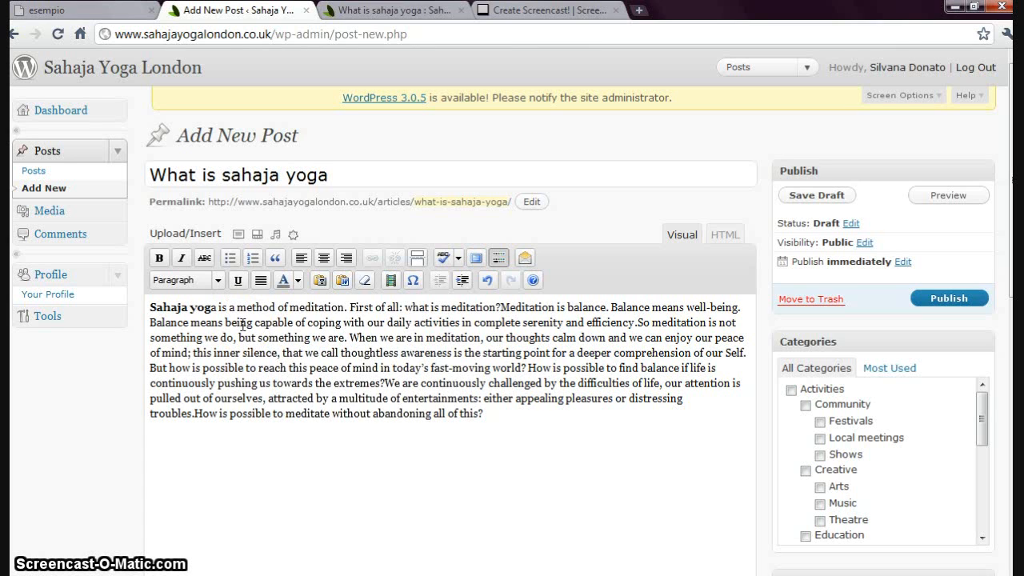
pyautogui.click(487, 281)
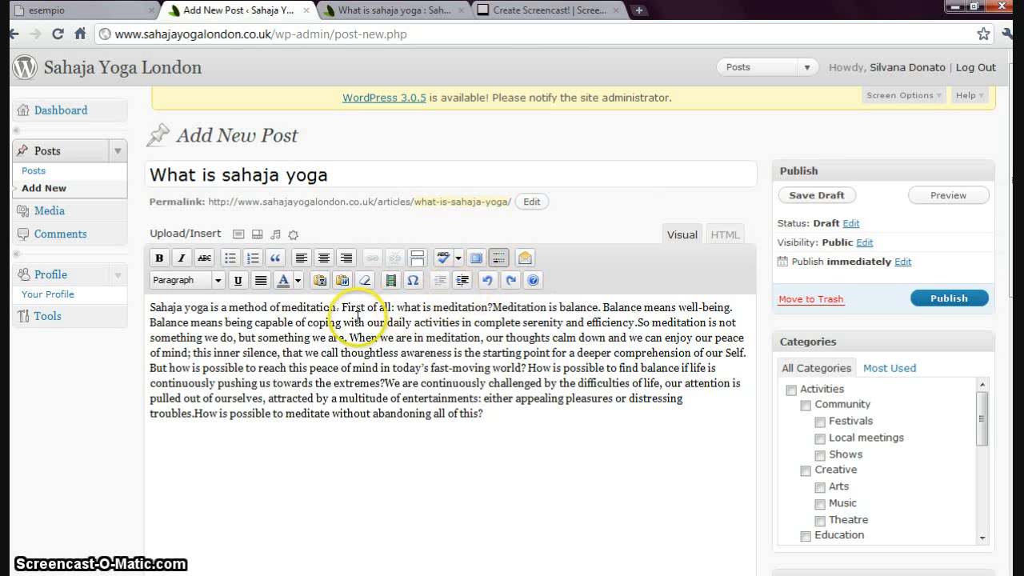
# Step: Make the words "Sahaja yoga" at the beginning of the article bold
pyautogui.click(206, 308)
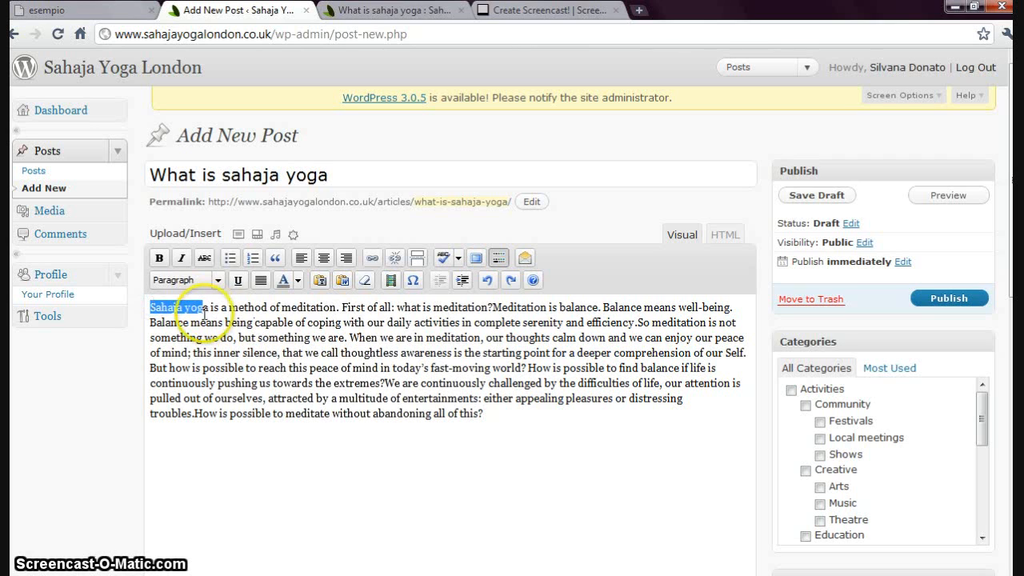
pyautogui.moveTo(210, 307); pyautogui.dragTo(149, 308)
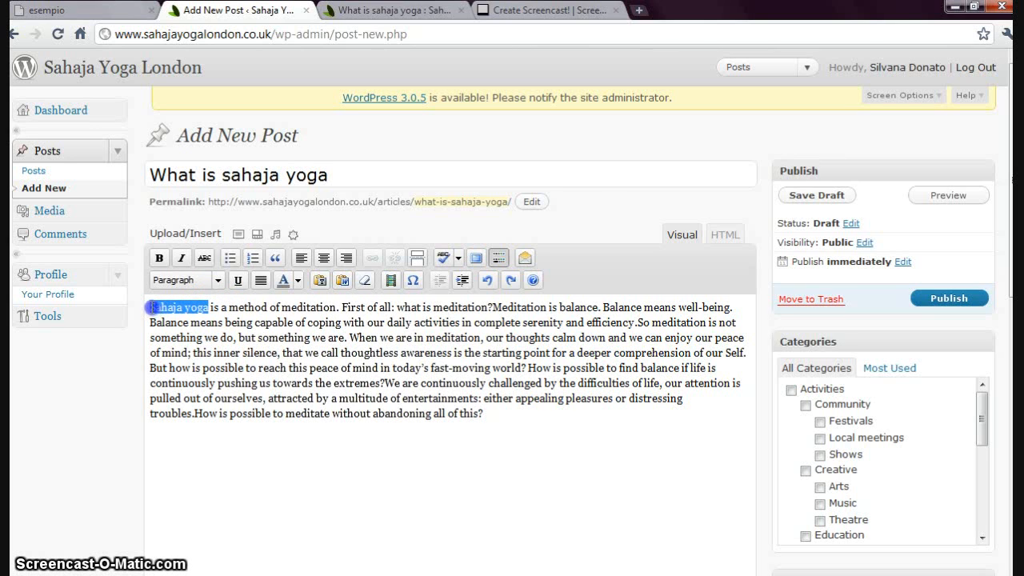
pyautogui.click(159, 257)
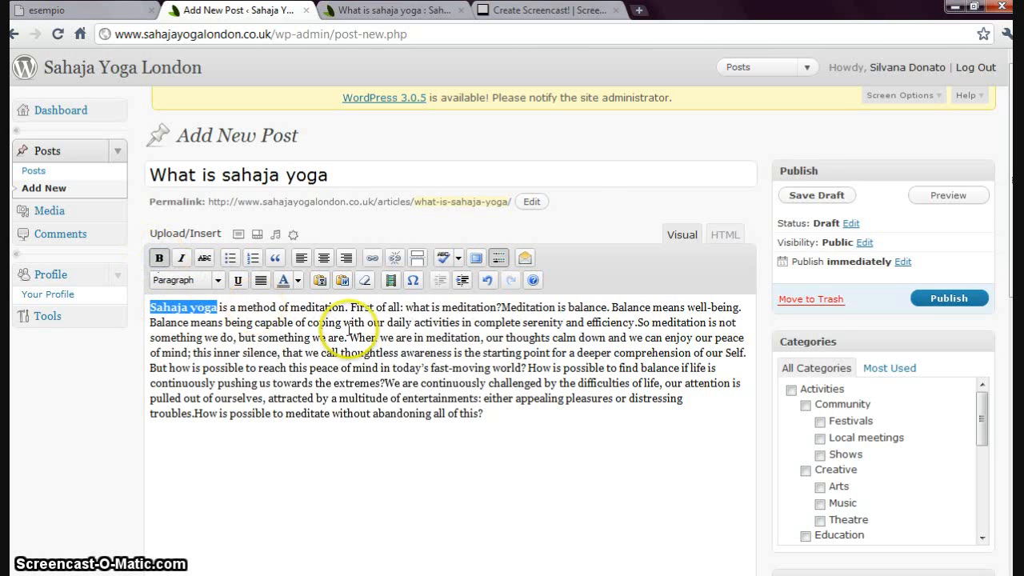
# Step: Italicize the phrase "Meditation is balance" in the article body
pyautogui.click(502, 307)
pyautogui.moveTo(542, 306); pyautogui.dragTo(607, 304)
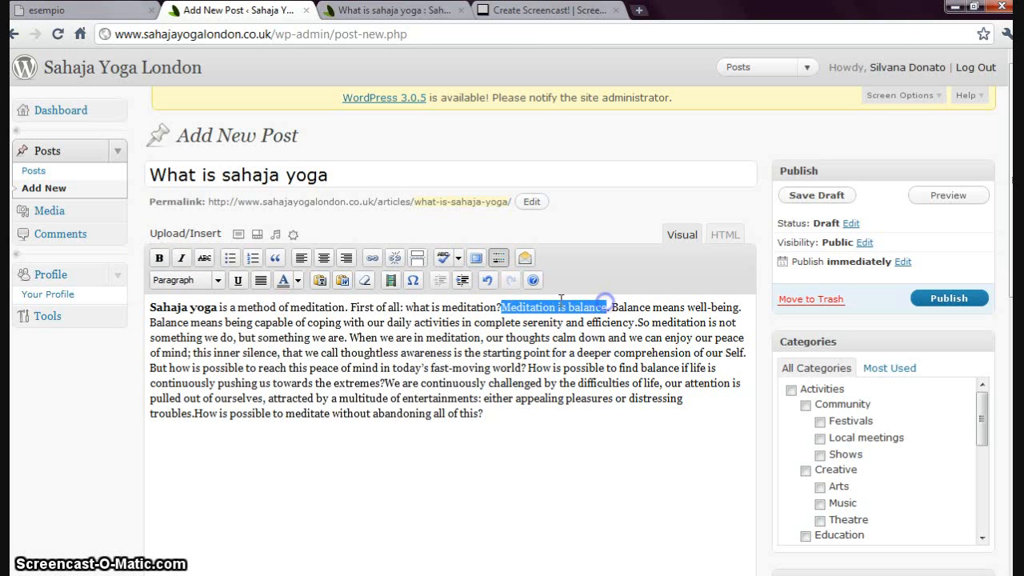
pyautogui.click(180, 257)
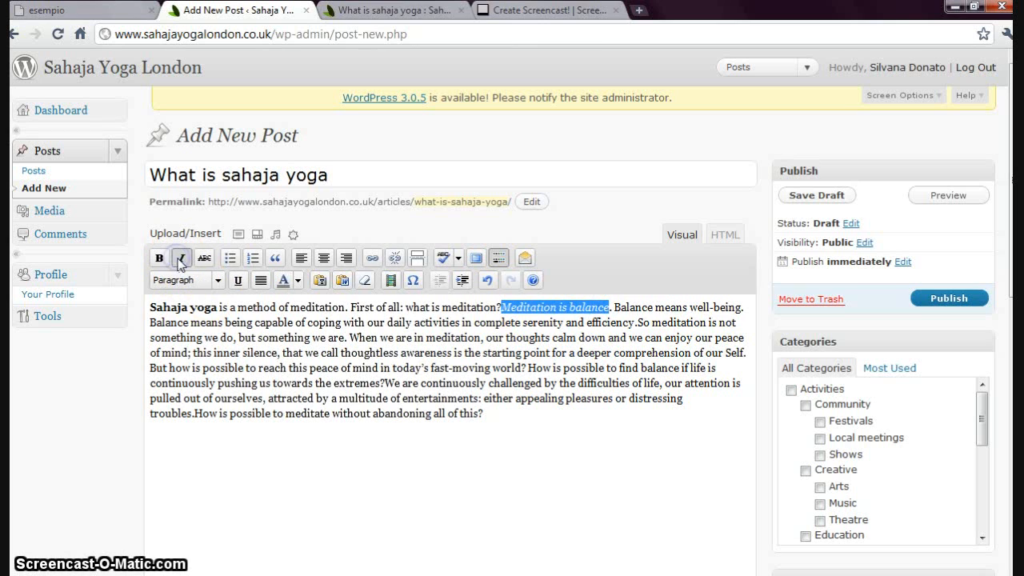
pyautogui.click(615, 308)
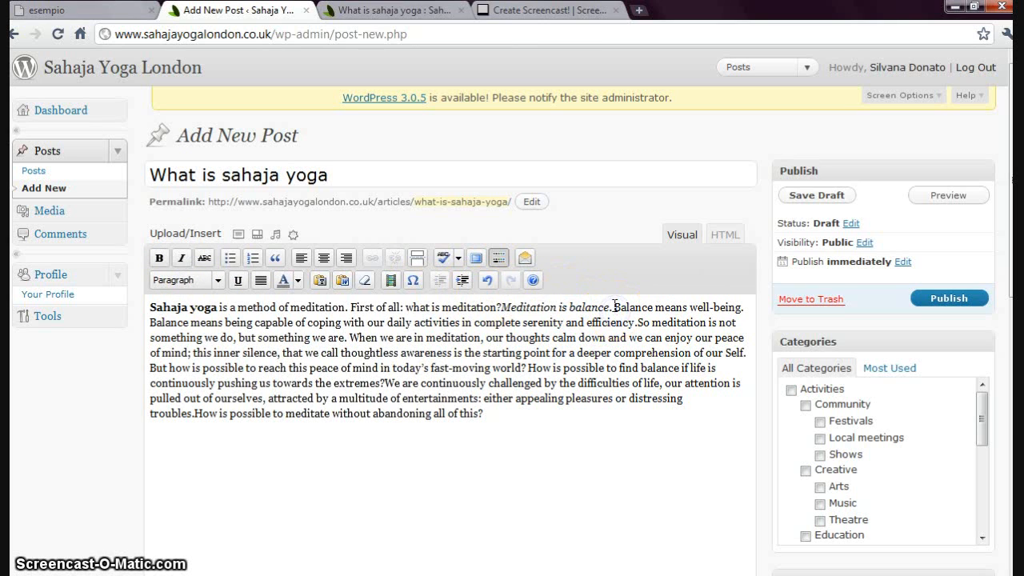
# Step: Change the text color of the phrase "Balance means well-being" to orange
pyautogui.moveTo(614, 307); pyautogui.dragTo(741, 307)
pyautogui.click(299, 281)
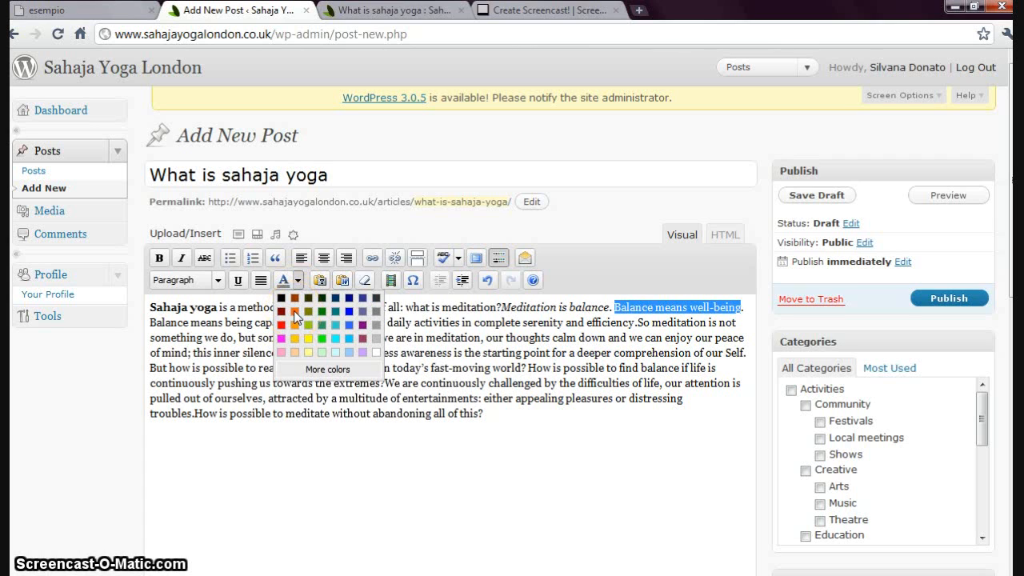
pyautogui.click(293, 311)
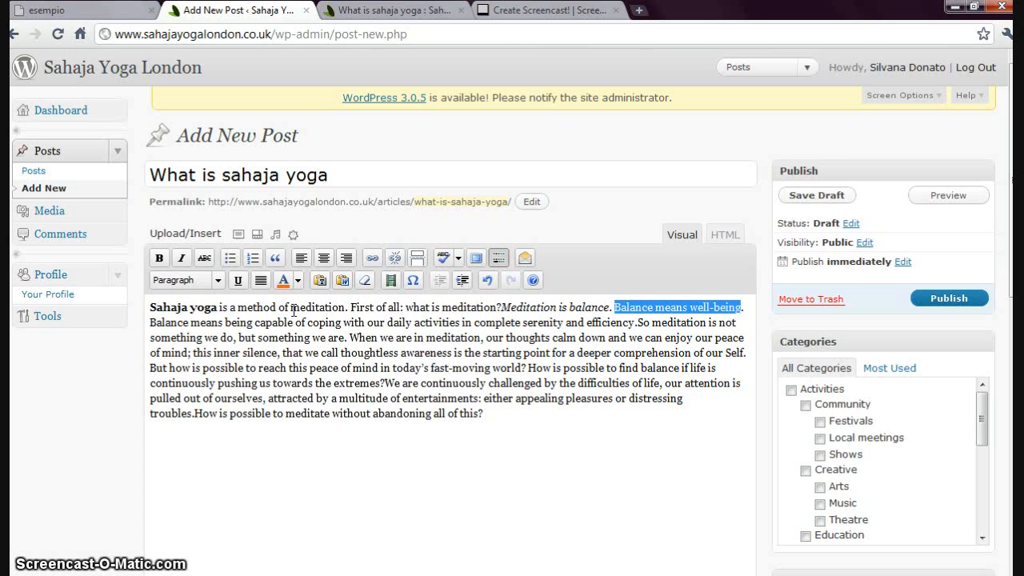
pyautogui.click(352, 307)
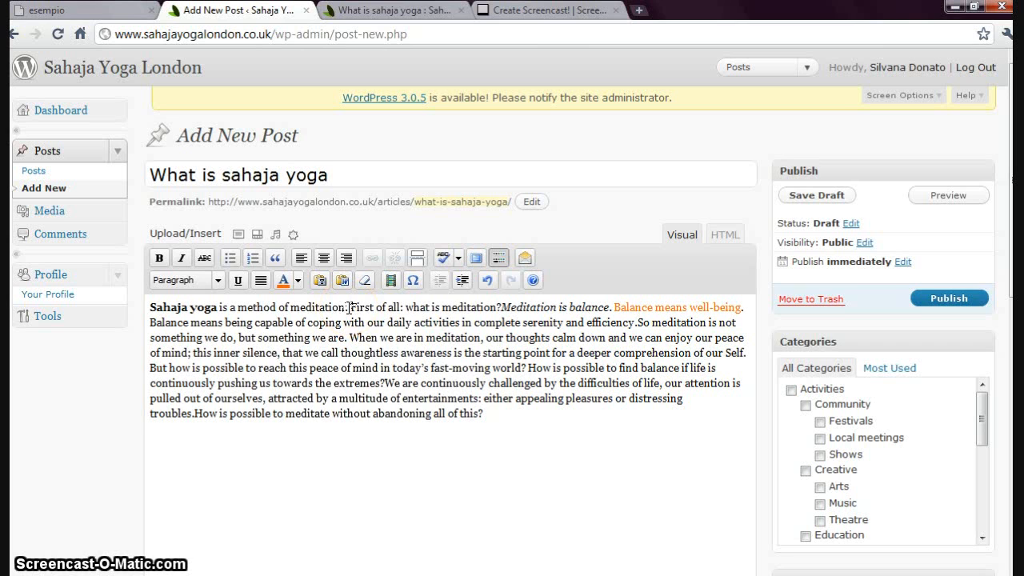
# Step: Split the text into new paragraphs before "First of all" and before "Meditation is balance"
pyautogui.click(349, 307)
pyautogui.press('Return')
pyautogui.click(299, 332)
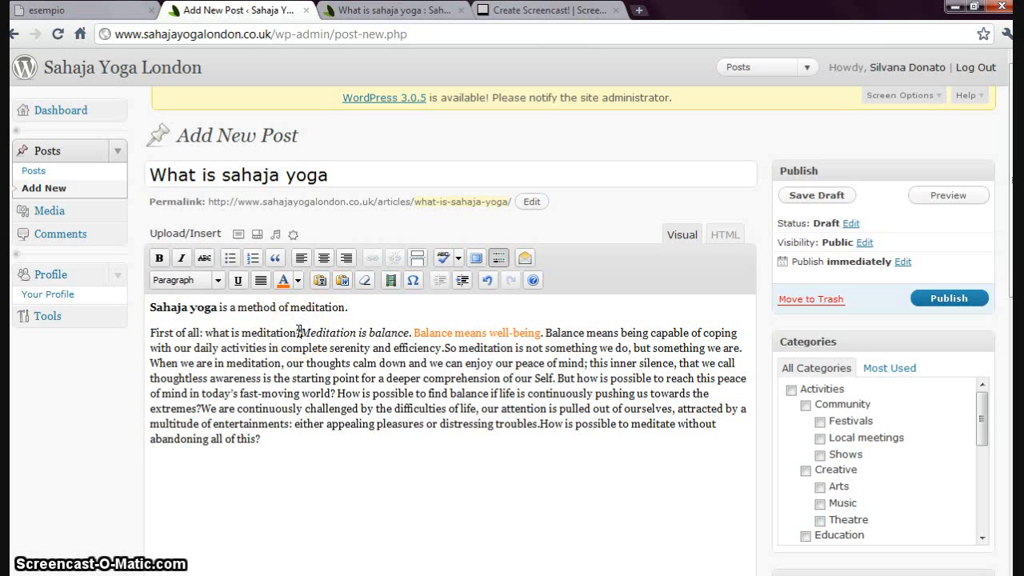
pyautogui.press('Return')
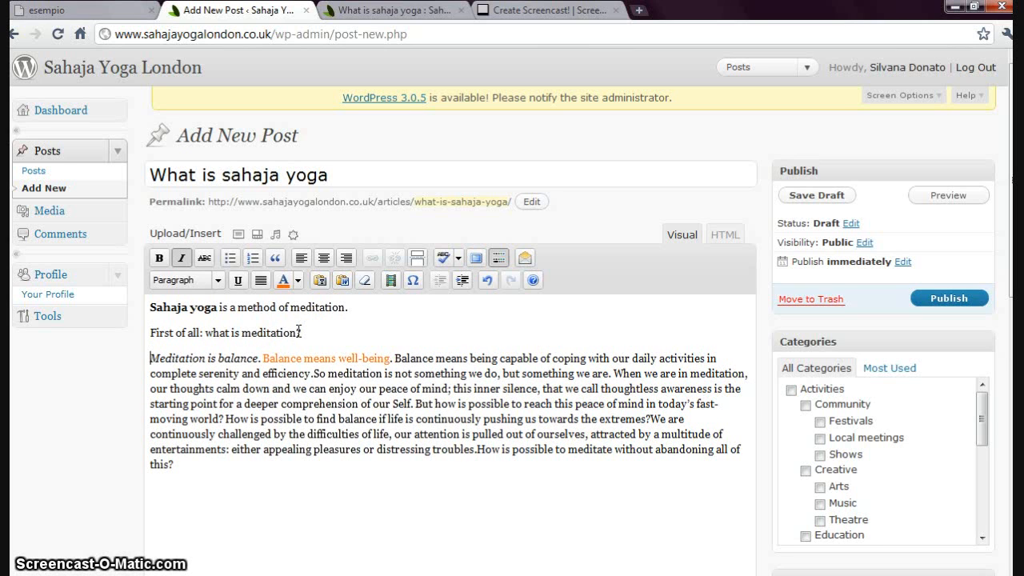
# Step: Format the line "First of all: what is meditation?" as Heading 2
pyautogui.moveTo(301, 333); pyautogui.dragTo(165, 333)
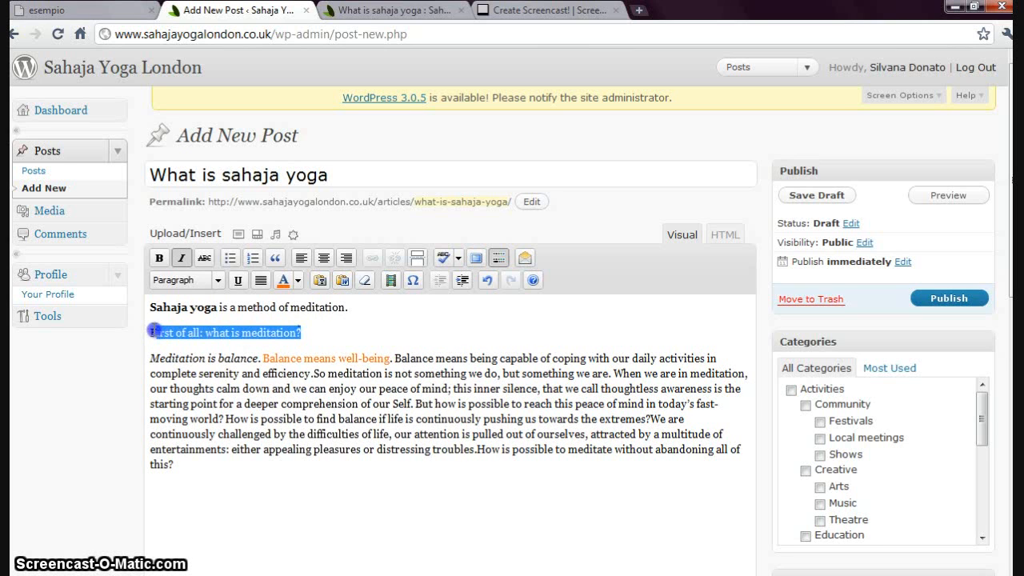
pyautogui.click(218, 280)
pyautogui.moveTo(252, 337); pyautogui.dragTo(255, 356)
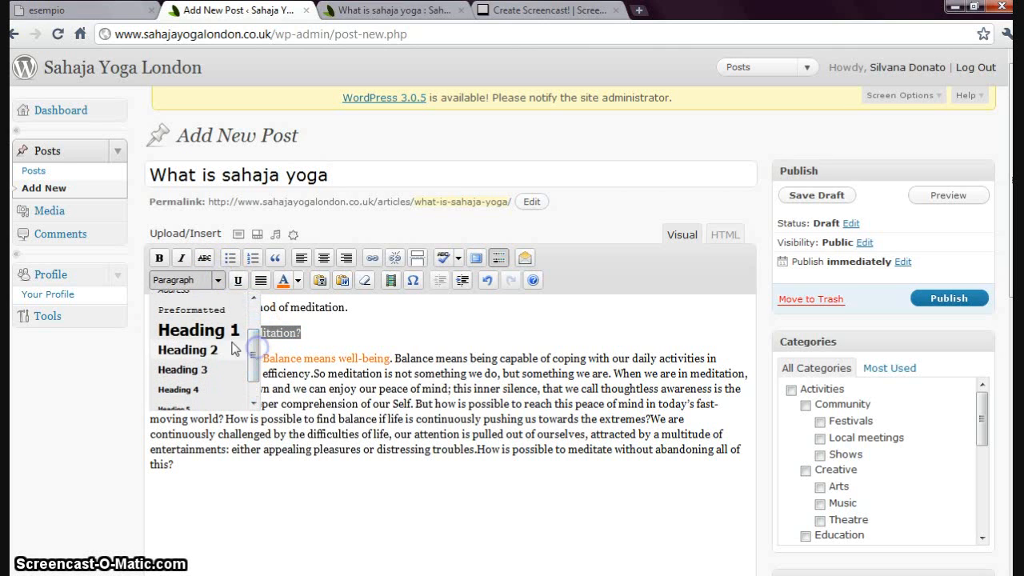
pyautogui.click(189, 352)
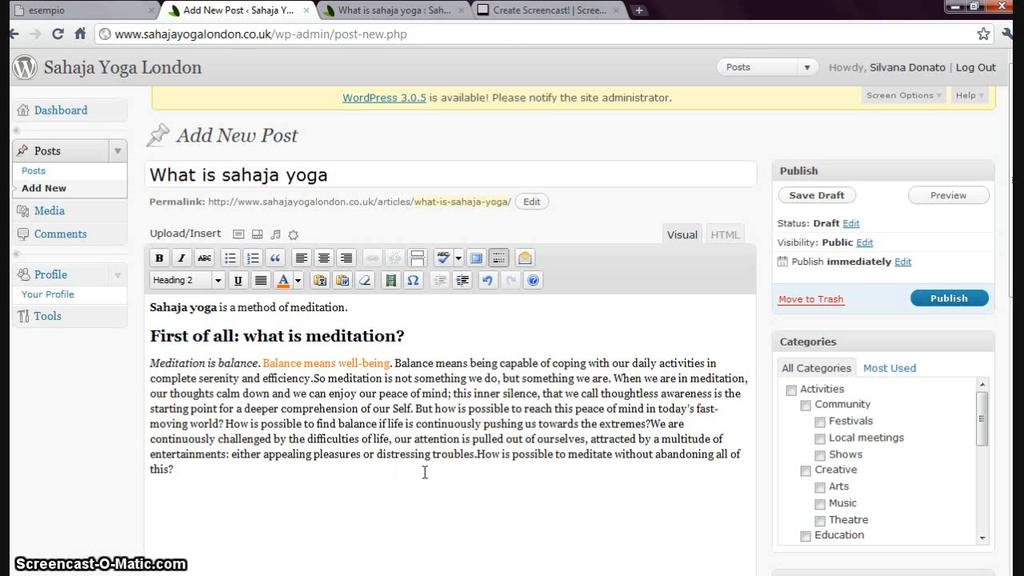
# Step: Insert a single line break, without paragraph spacing, before the sentence "But how is possible to reach this peace of mind"
pyautogui.click(417, 408)
pyautogui.hotkey('shift', 'Return')
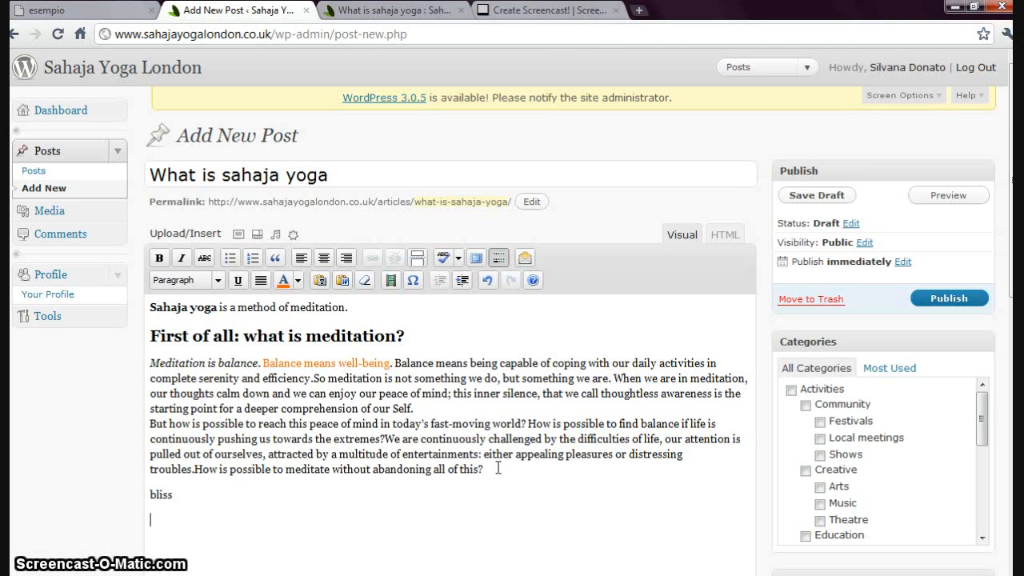
# Step: Add the lines "peace" and "harmony" below "bliss" and format the three lines as a bulleted list, finally as a numbered list
pyautogui.write('eace ')
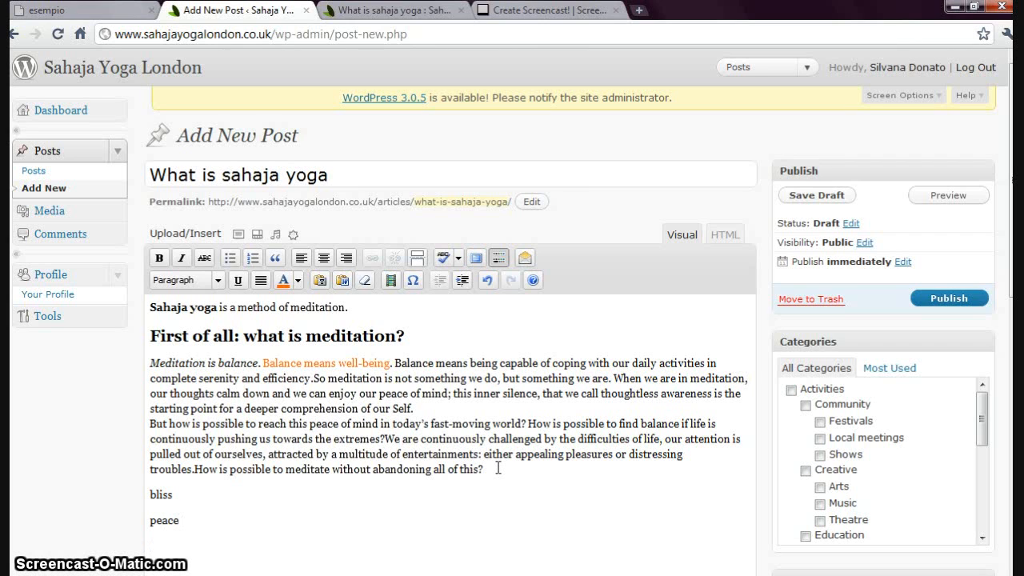
pyautogui.write('harmony')
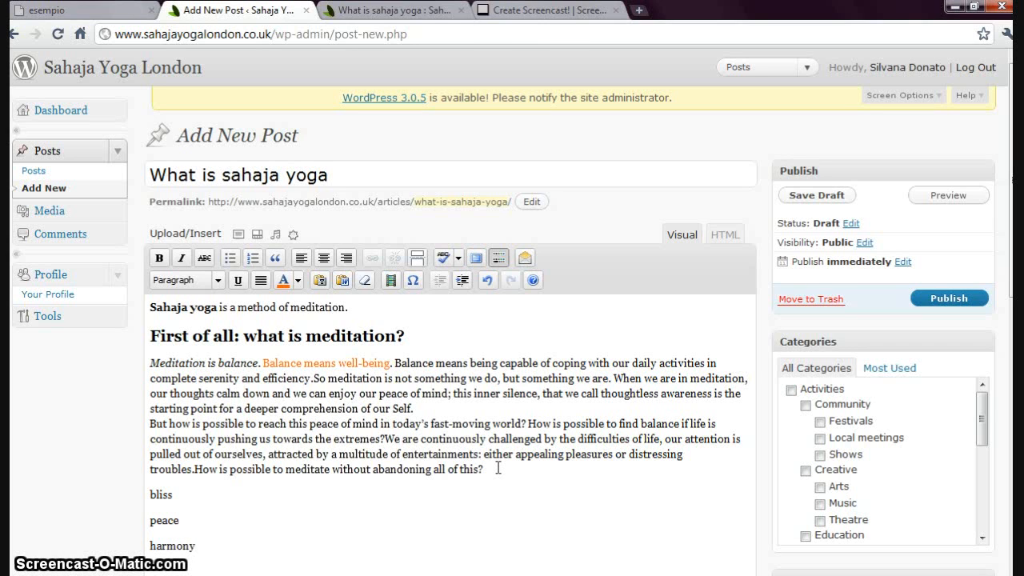
pyautogui.moveTo(196, 545); pyautogui.dragTo(152, 495)
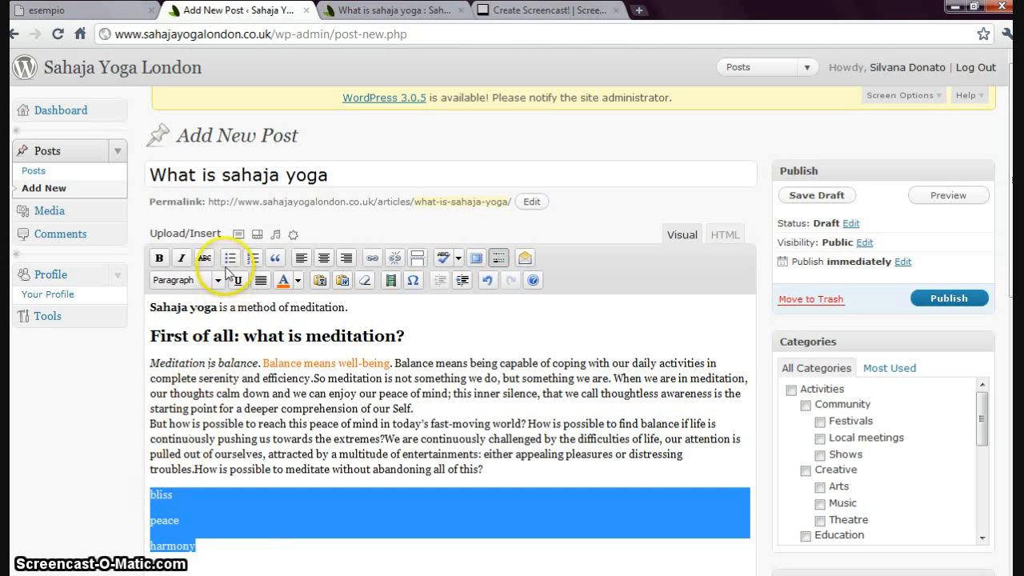
pyautogui.click(230, 261)
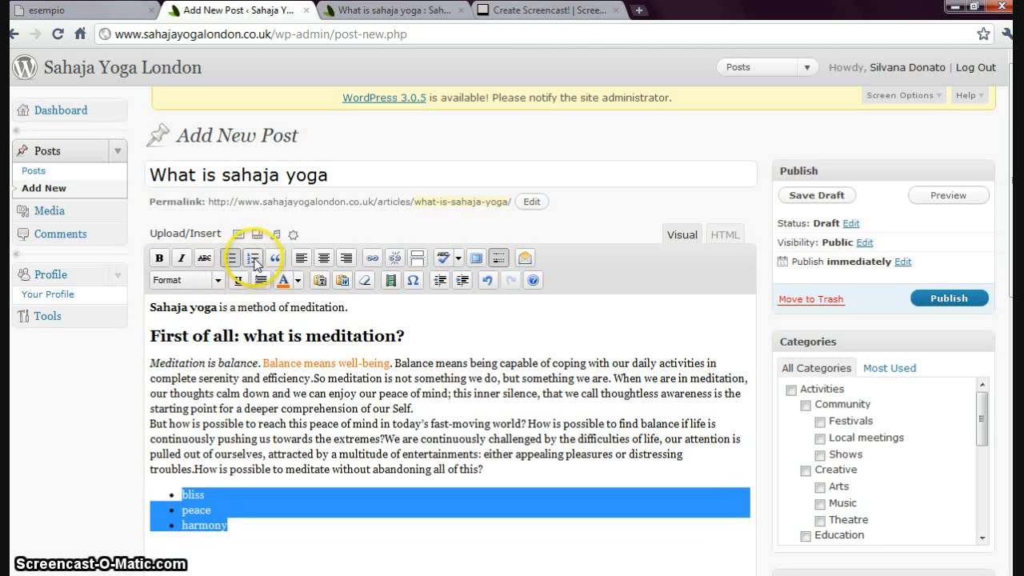
pyautogui.click(254, 261)
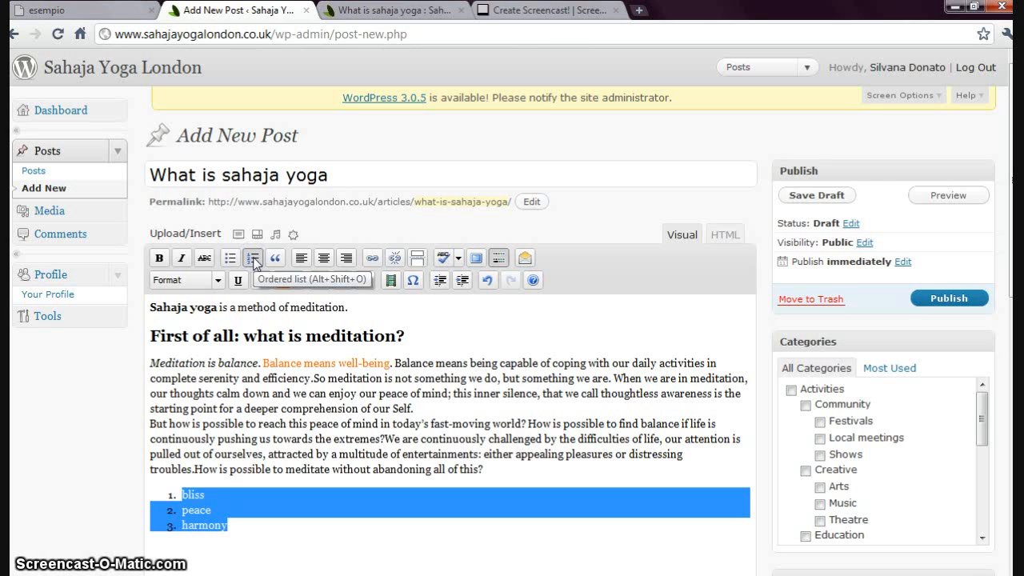
# Step: Preview the draft post on the website and look at the subcategories under Activities in the site navigation
pyautogui.click(491, 471)
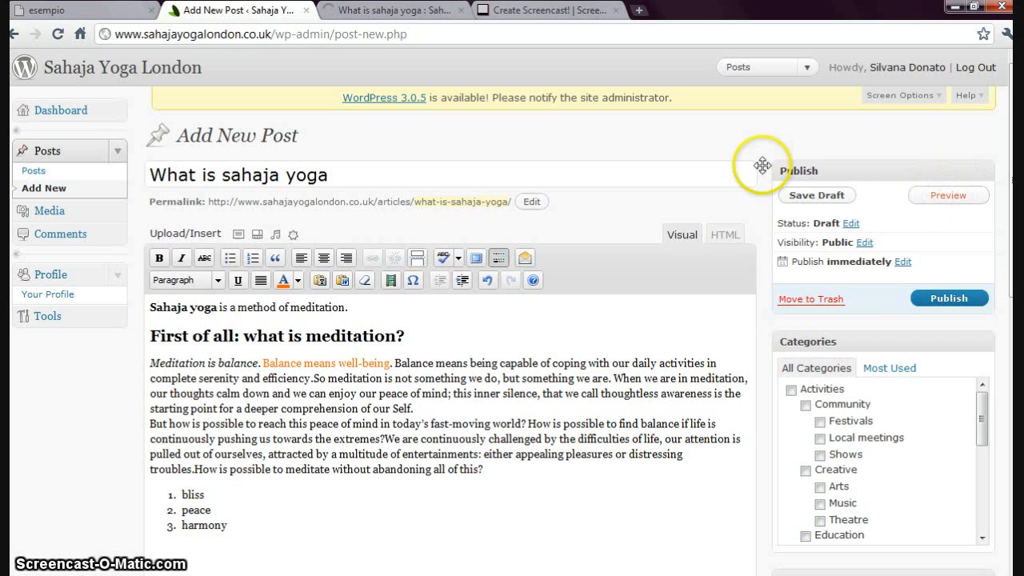
pyautogui.click(391, 11)
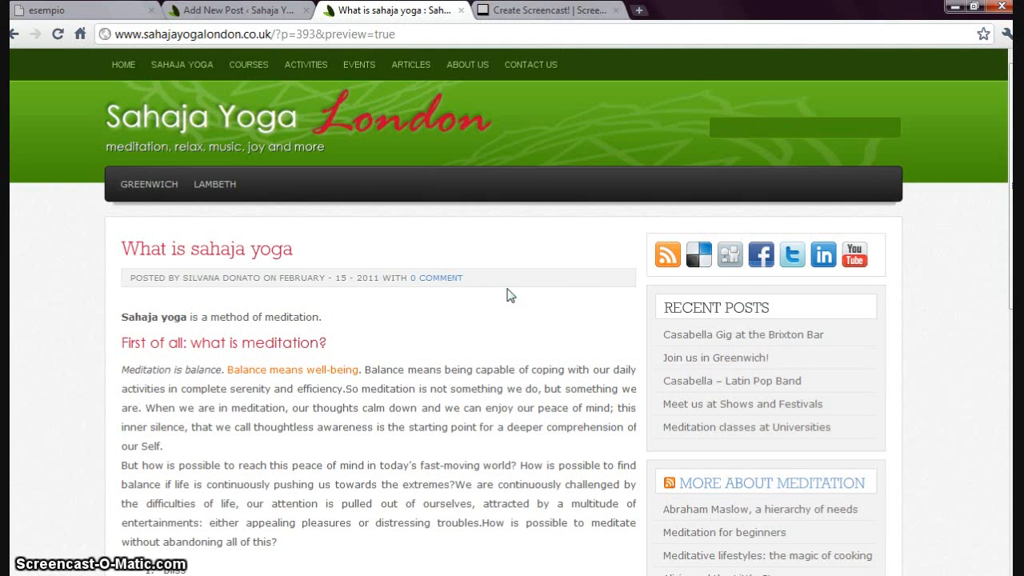
pyautogui.moveTo(1011, 200)
pyautogui.mouseDown()
pyautogui.moveTo(1012, 256)
pyautogui.moveTo(1005, 200)
pyautogui.mouseUp()
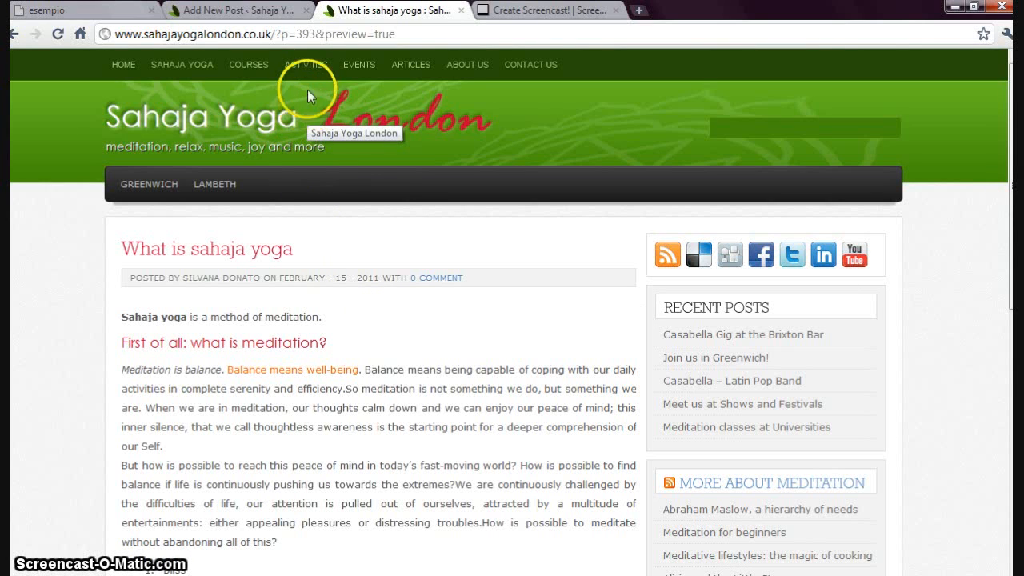
pyautogui.moveTo(306, 66)
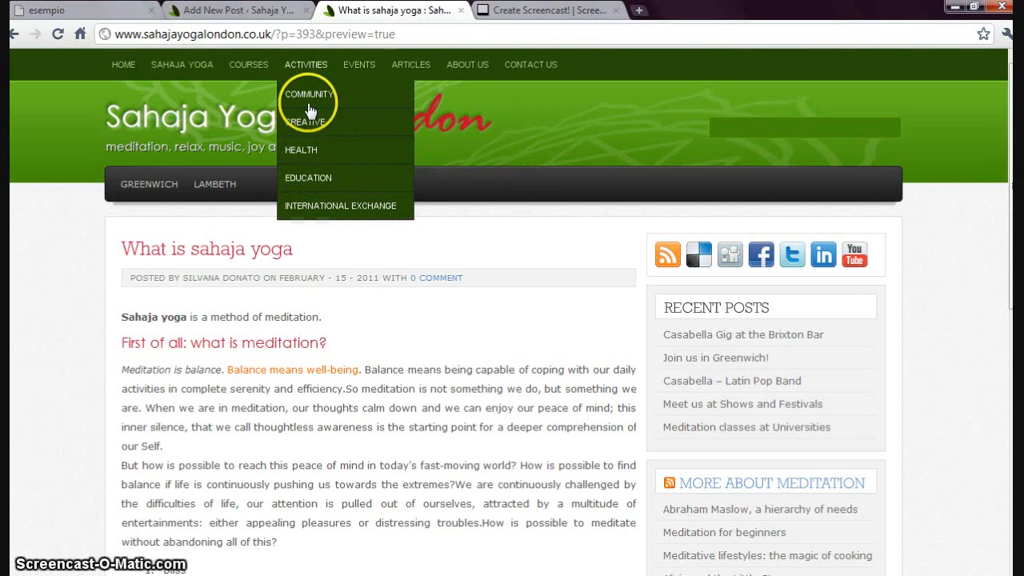
# Step: Assign the post to the Festivals and Greenwich categories and save it as a draft
pyautogui.click(244, 11)
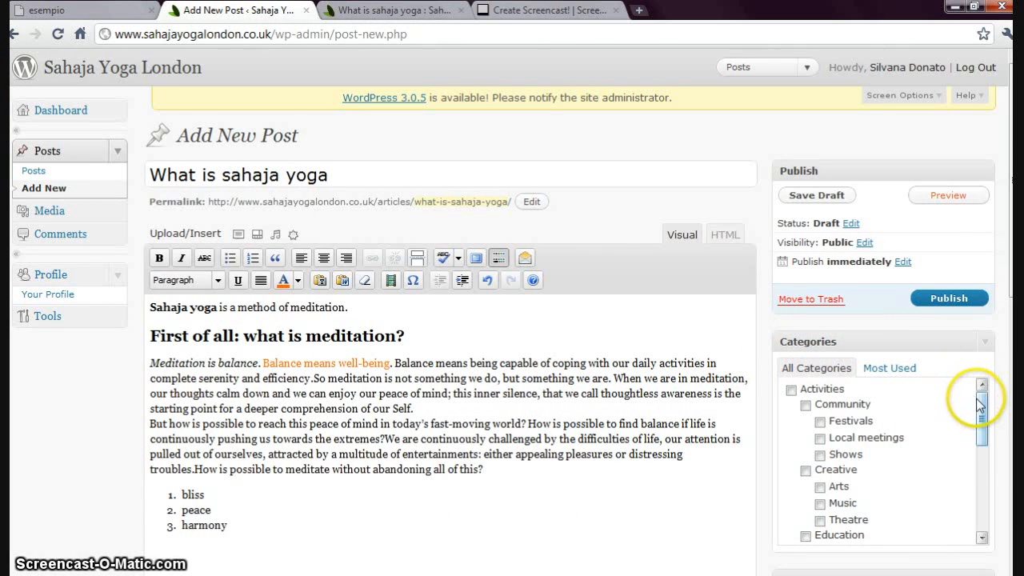
pyautogui.moveTo(979, 404); pyautogui.dragTo(979, 460)
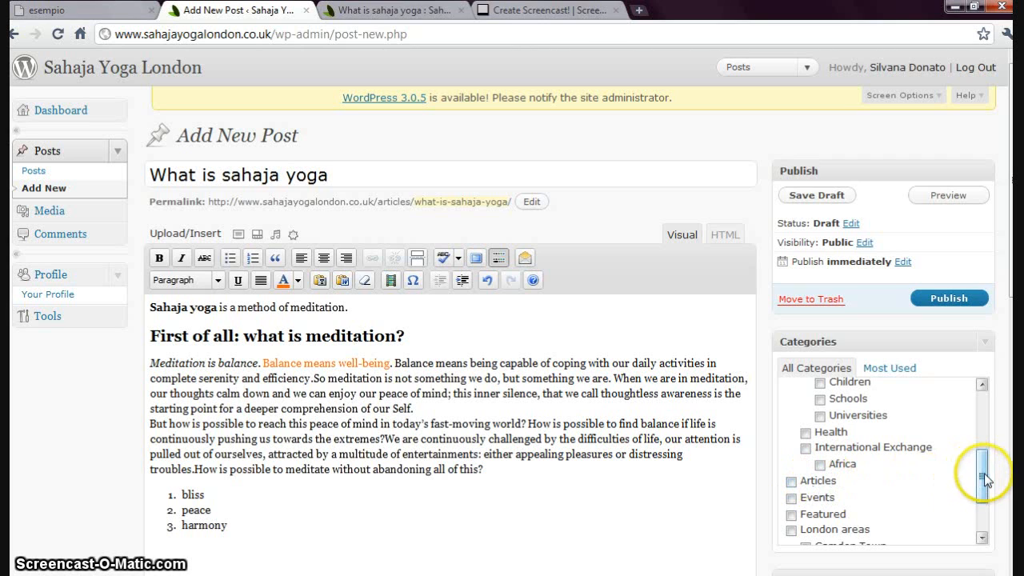
pyautogui.moveTo(985, 473); pyautogui.dragTo(982, 422)
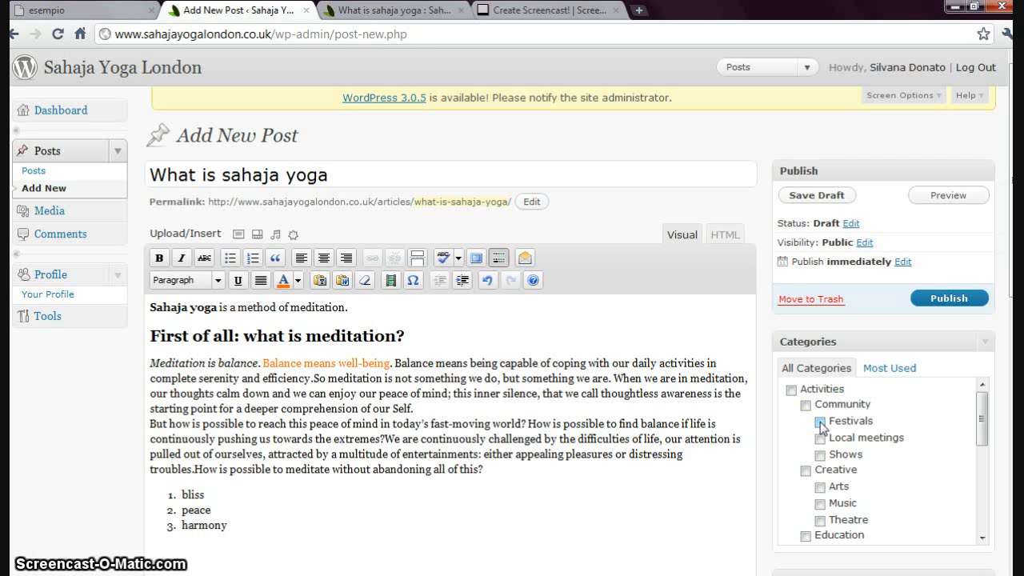
pyautogui.moveTo(989, 416); pyautogui.dragTo(983, 506)
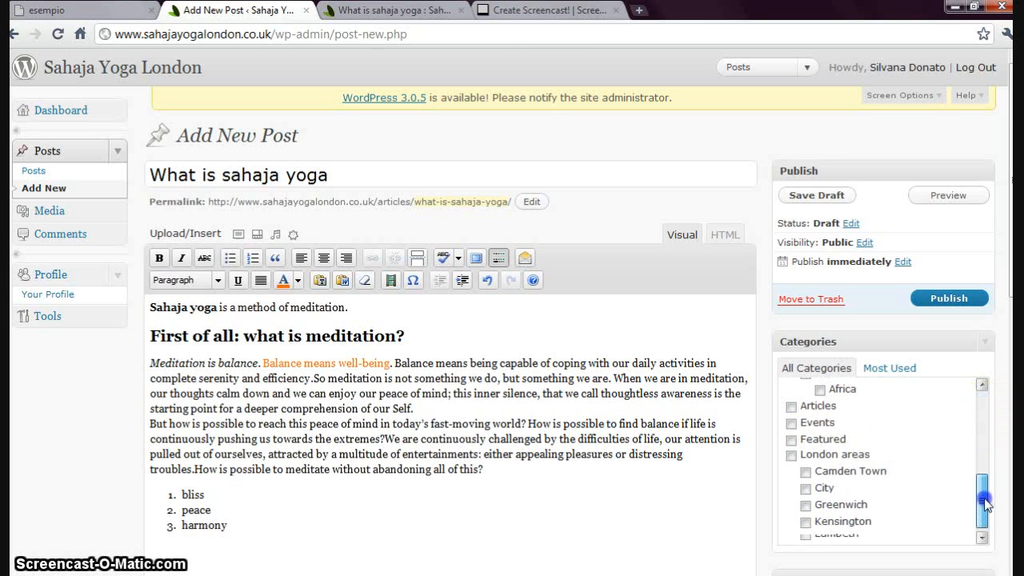
pyautogui.click(806, 500)
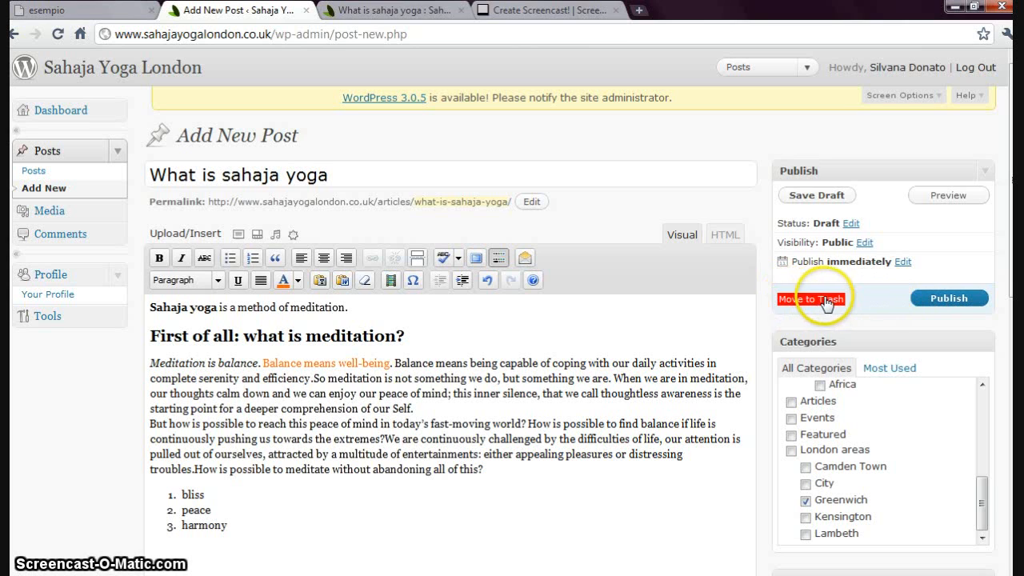
pyautogui.click(810, 197)
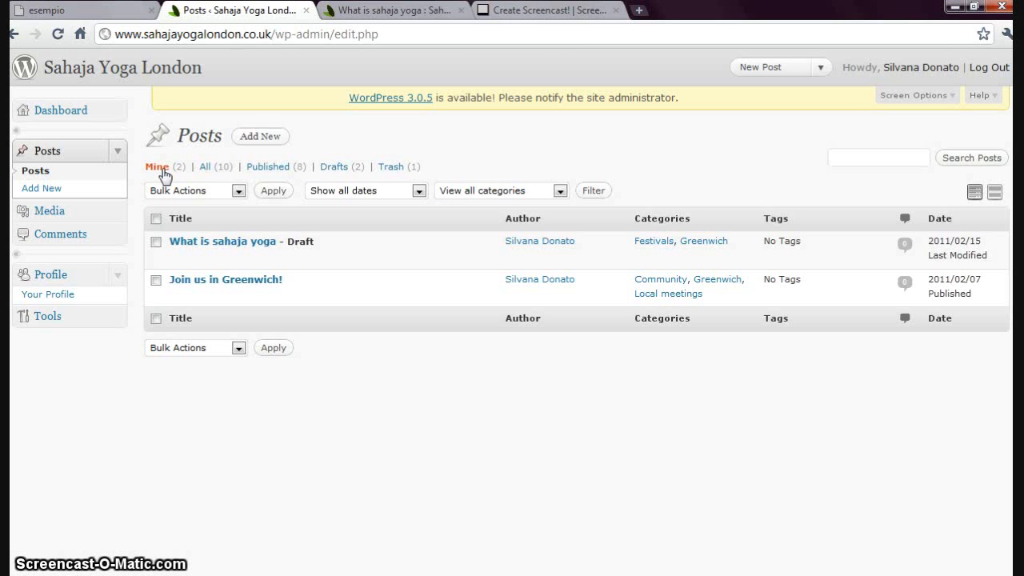
# Step: Review the list of all posts and the trashed posts, including the actions available for "Experience your self-realization now!"
pyautogui.click(201, 168)
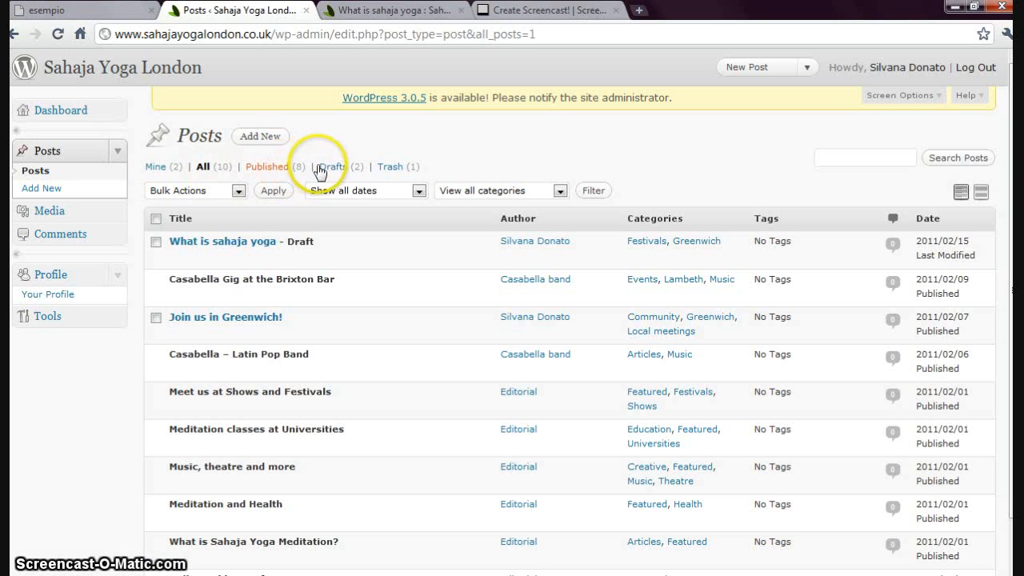
pyautogui.click(390, 168)
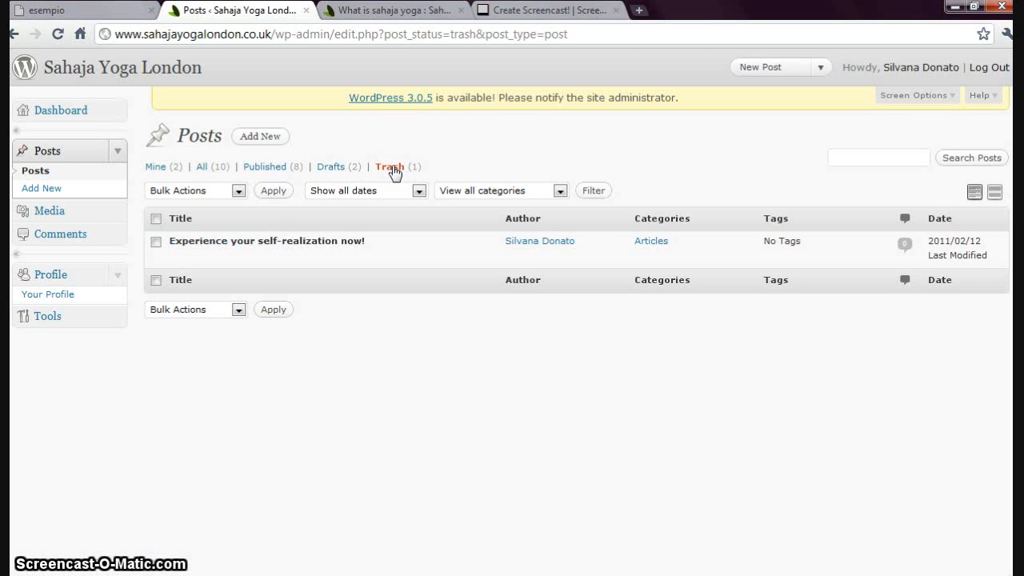
pyautogui.click(390, 184)
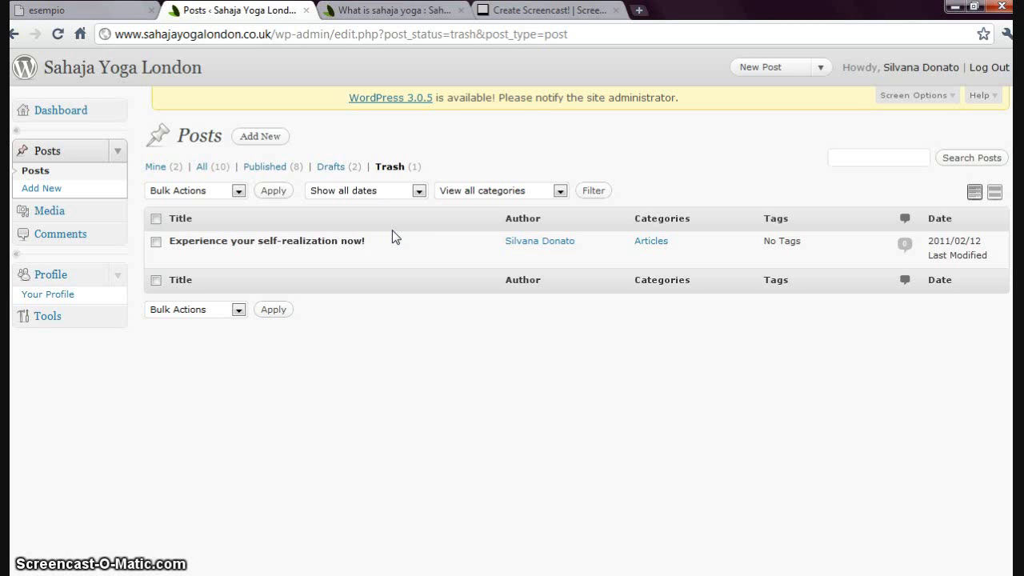
pyautogui.moveTo(295, 236)
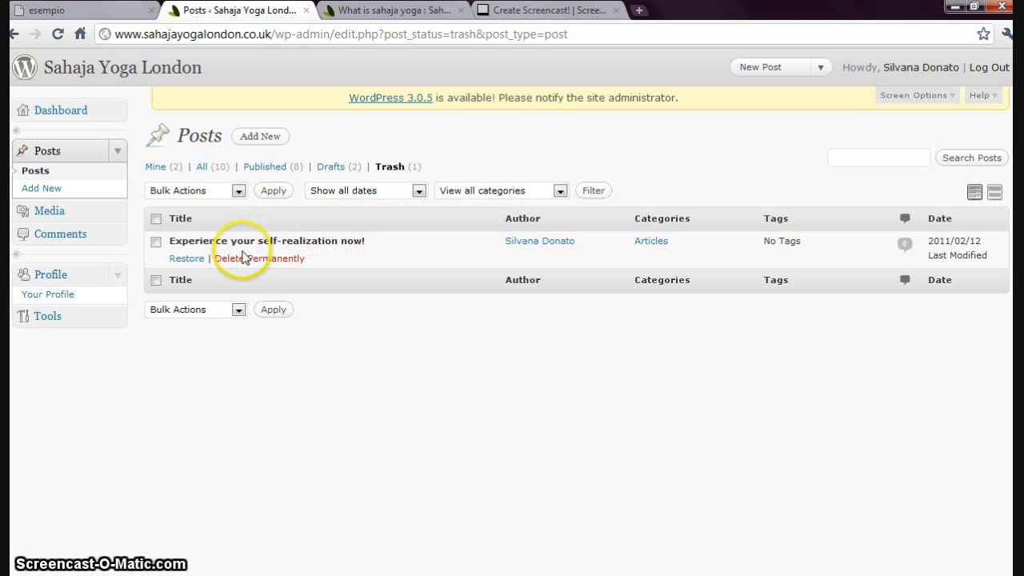